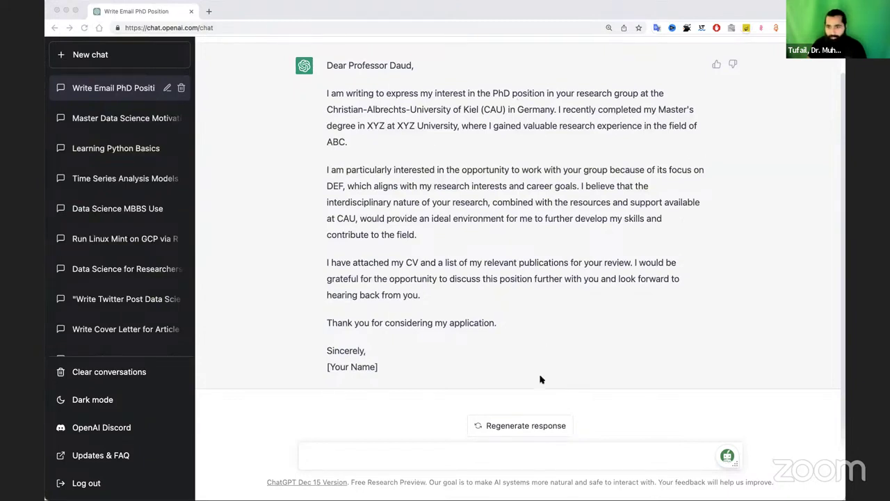
Submit the prompt: Write an attractive manuscript tile on "Computer vision-based deep learning techniques for plant disease detection - A review".
{"action": "left_click", "coordinate": [418, 454]}
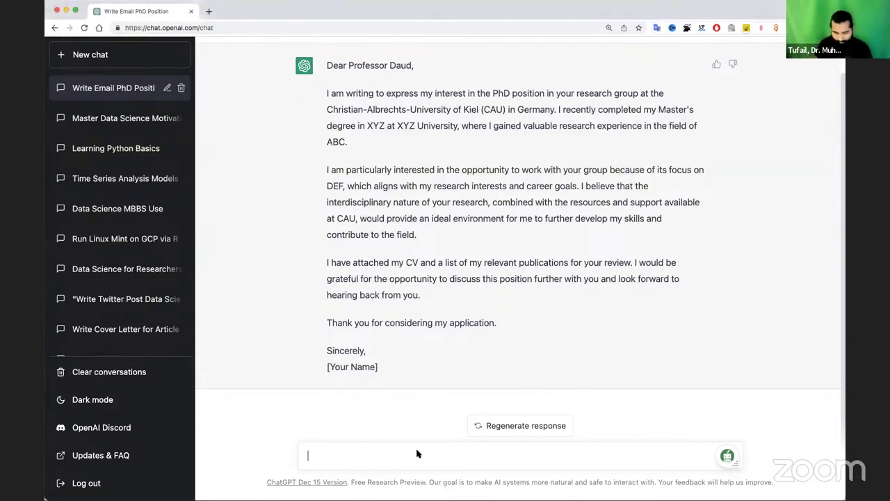
{"action": "type", "text": "W"}
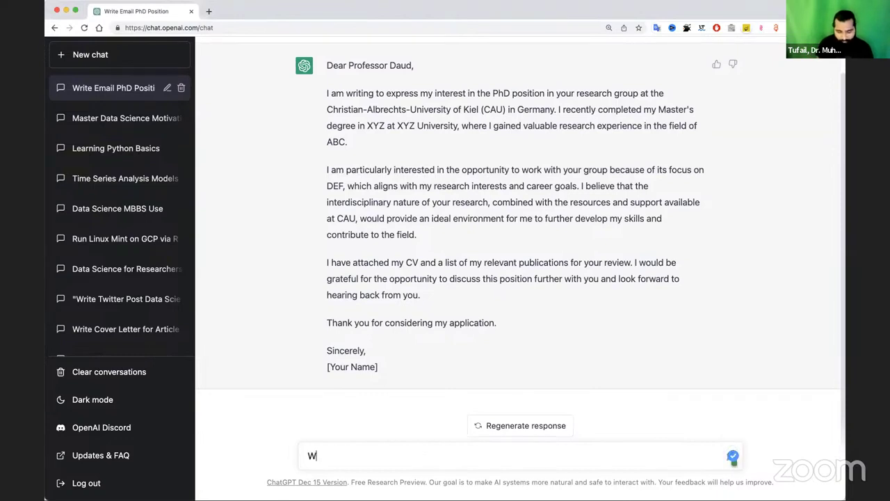
{"action": "type", "text": "rite an attractive t"}
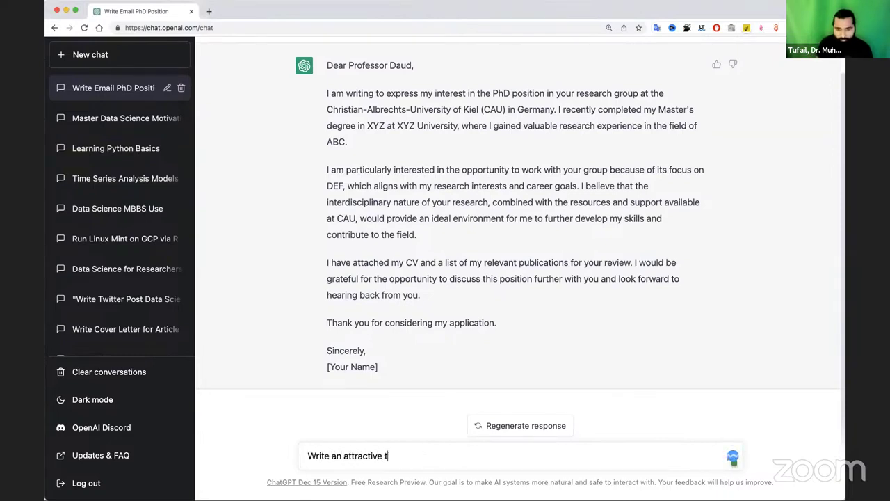
{"action": "key", "text": "BackSpace"}
{"action": "type", "text": "ma"}
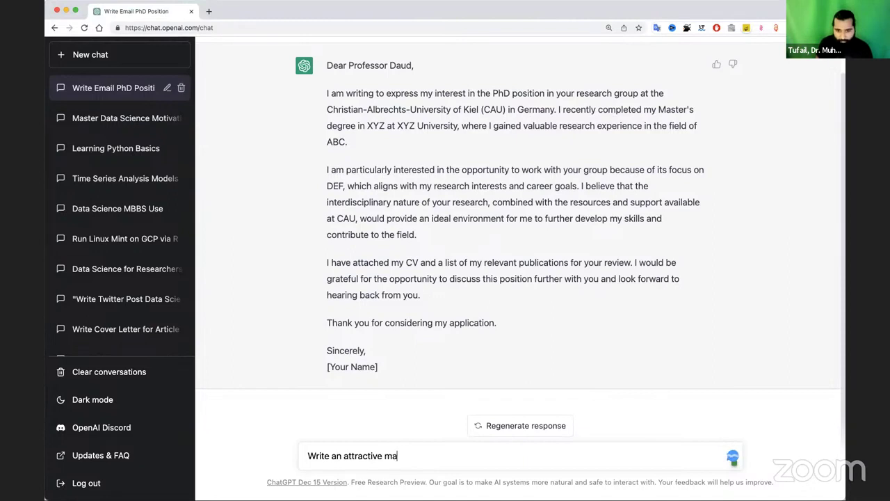
{"action": "type", "text": "nuscript til"}
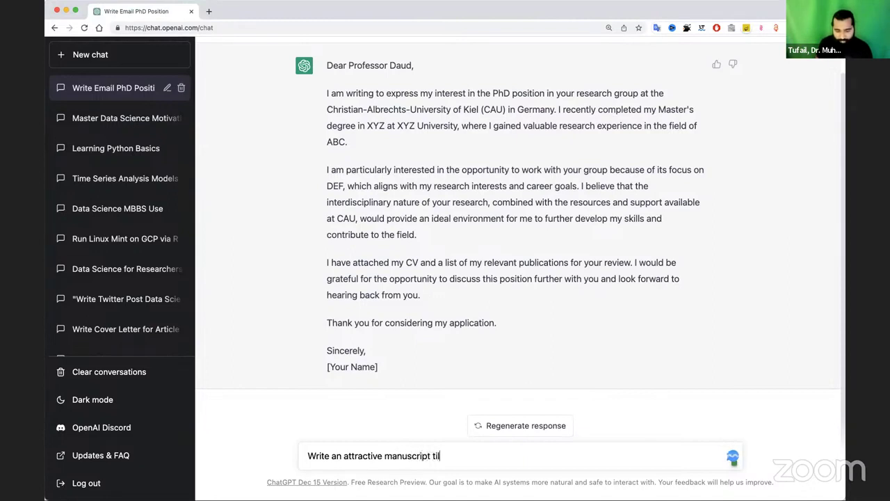
{"action": "type", "text": "e on \""}
{"action": "type", "text": "Computer vision-based deep learning techniques for plant disease detection - A review"}
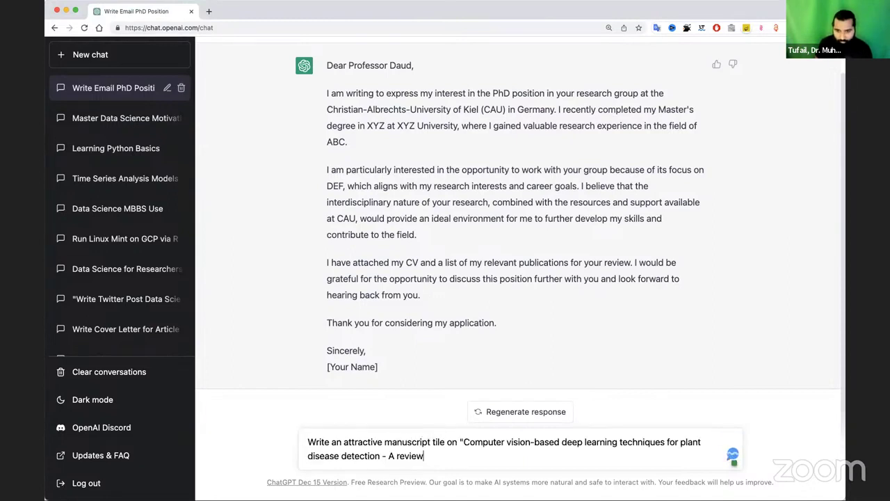
{"action": "type", "text": "\""}
{"action": "key", "text": "Return"}
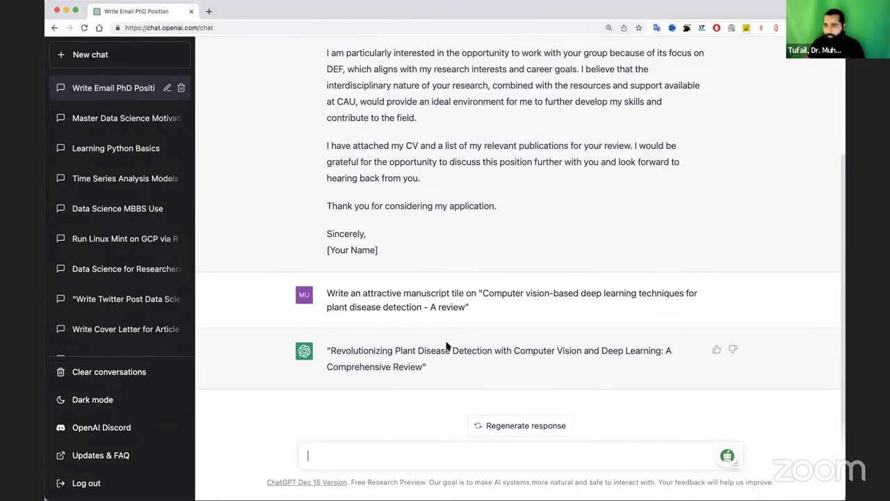
Edit the manuscript prompt to request "5 attractive manuscript tiles" instead of one and resubmit it.
{"action": "left_click", "coordinate": [716, 294]}
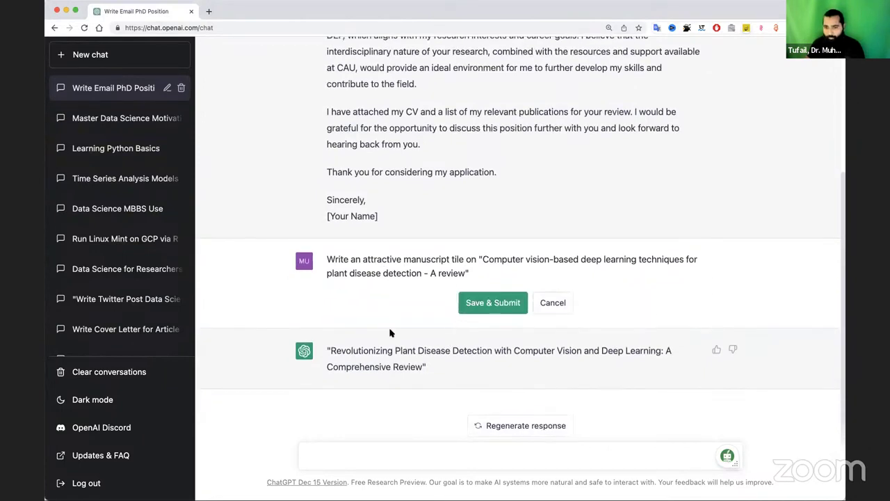
{"action": "double_click", "coordinate": [358, 263]}
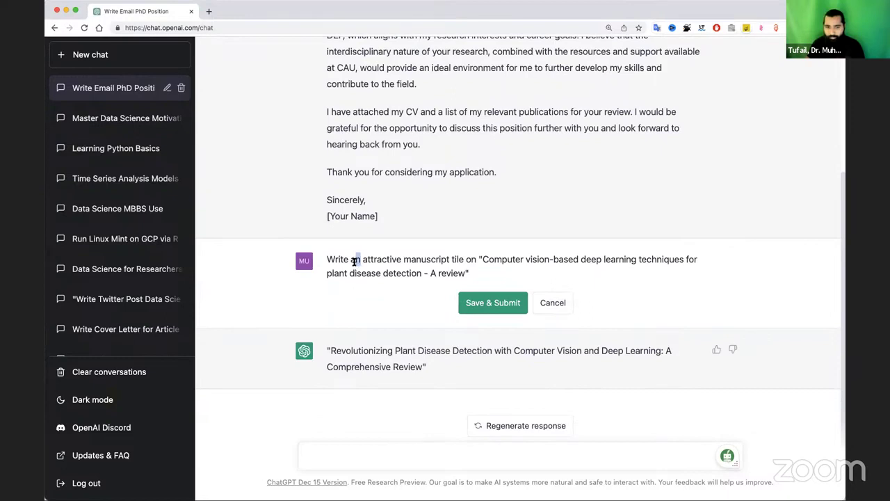
{"action": "type", "text": "5"}
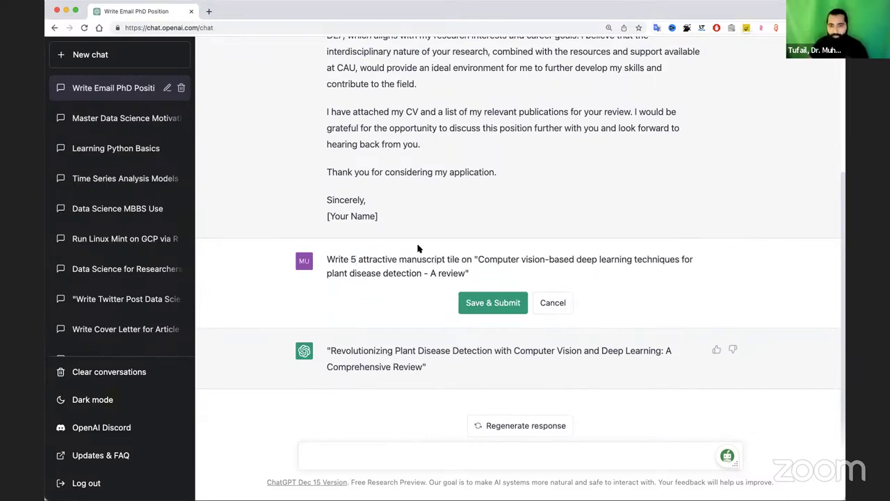
{"action": "type", "text": "s"}
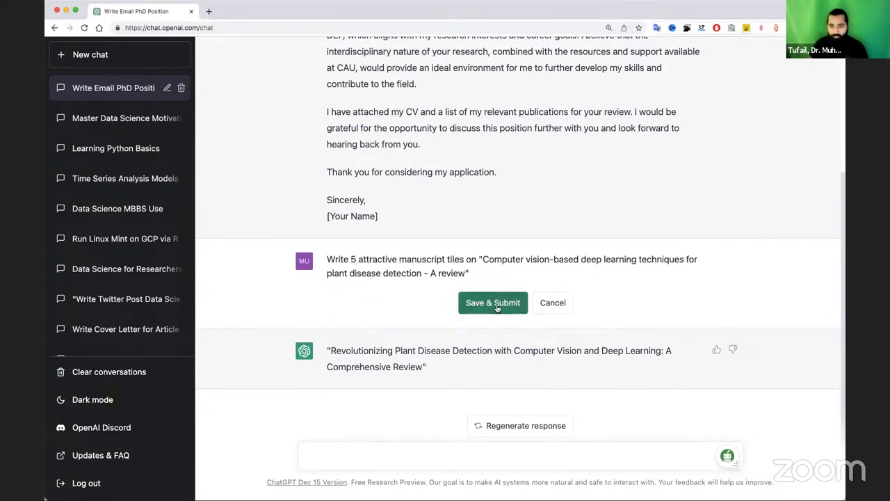
{"action": "left_click", "coordinate": [495, 305]}
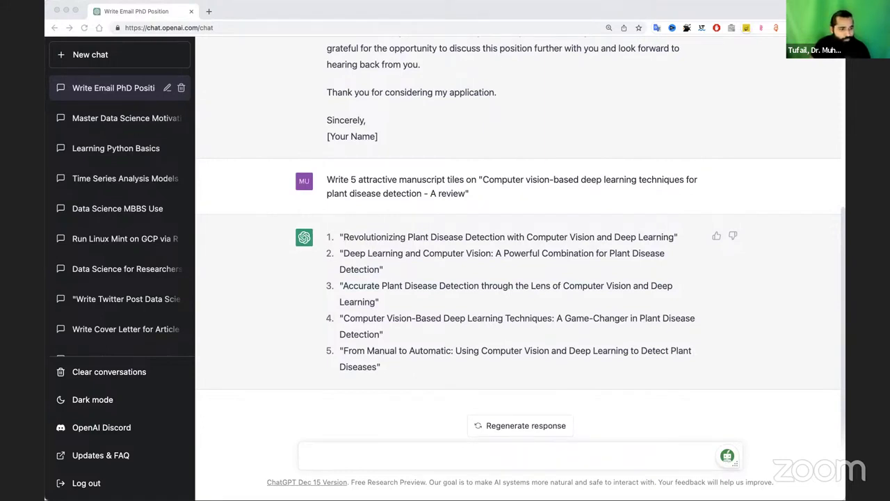
Begin a new prompt with the wording "Write an effective abstract by using this information".
{"action": "left_click", "coordinate": [444, 457]}
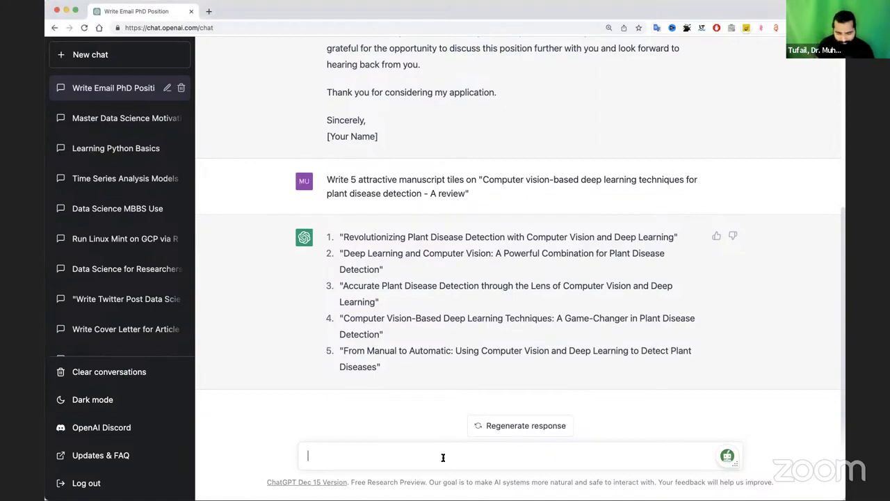
{"action": "type", "text": "Write a"}
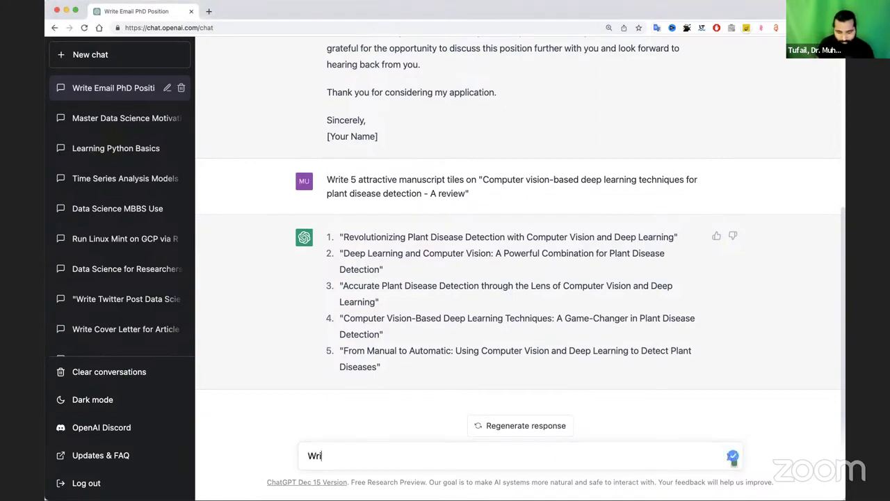
{"action": "key", "text": "BackSpace"}
{"action": "key", "text": "BackSpace"}
{"action": "key", "text": "BackSpace"}
{"action": "key", "text": "BackSpace"}
{"action": "key", "text": "BackSpace"}
{"action": "key", "text": "BackSpace"}
{"action": "key", "text": "BackSpace"}
{"action": "type", "text": "Wir"}
{"action": "type", "text": "ter an"}
{"action": "type", "text": "effective abstrac"}
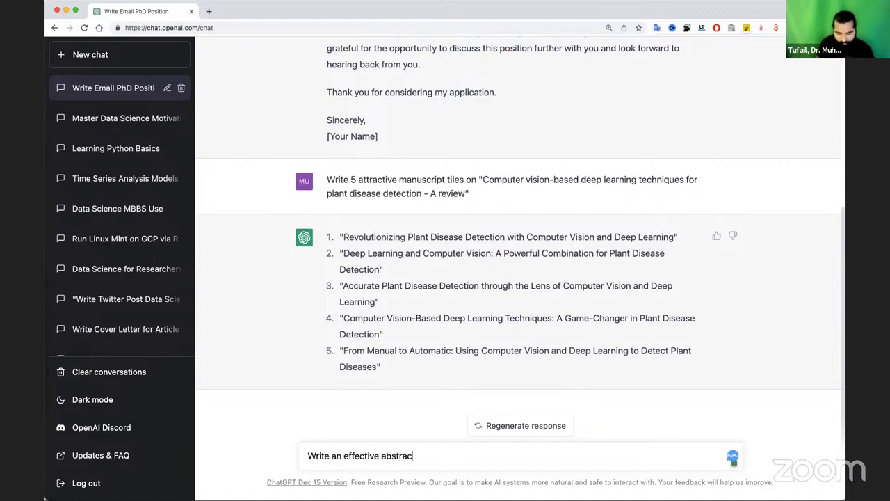
{"action": "type", "text": "t by using this information"}
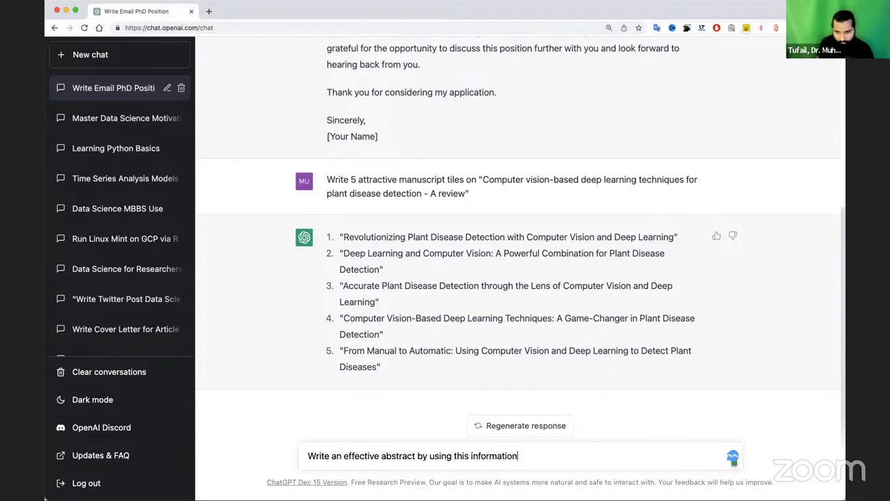
Add the copied plant disease detection text to the prompt in quotation marks and submit it.
{"action": "type", "text": " \""}
{"action": "key", "text": "super+v"}
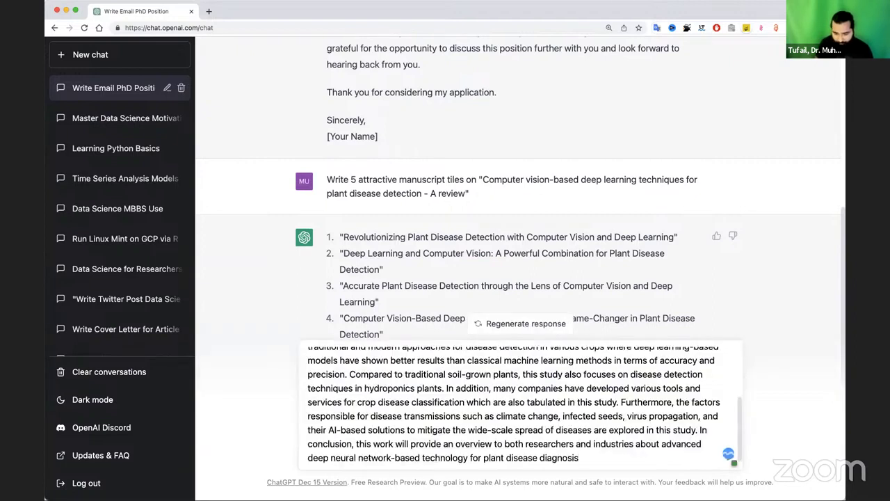
{"action": "type", "text": "\""}
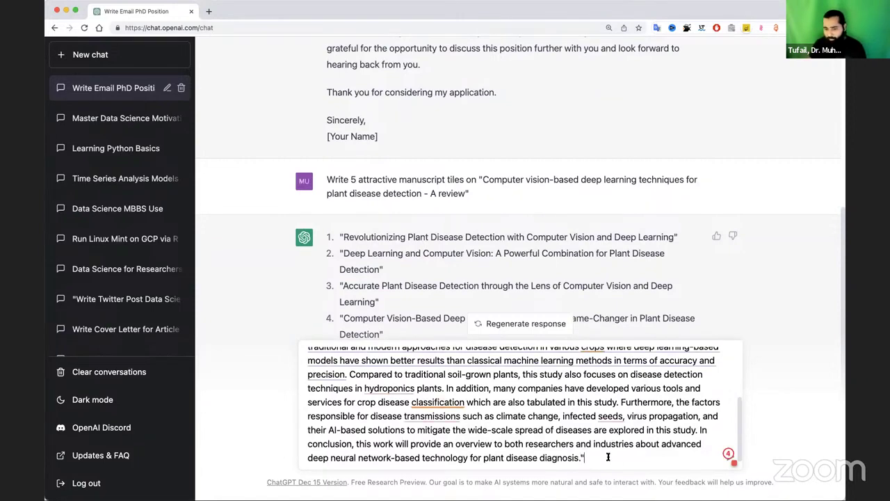
{"action": "key", "text": "Return"}
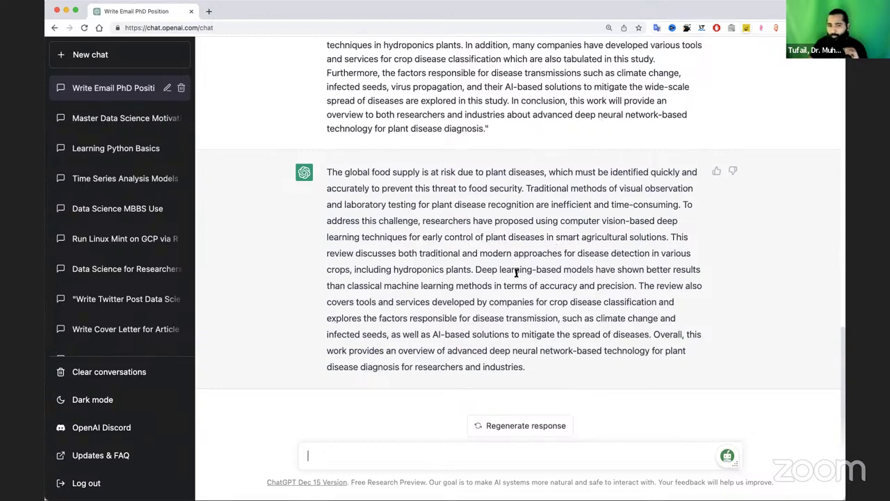
Examine the generated abstract against the source text, from its opening sentence through the methods to the concluding sentence.
{"action": "left_click_drag", "start_coordinate": [522, 364], "coordinate": [329, 172]}
{"action": "scroll", "coordinate": [420, 208], "scroll_direction": "up", "scroll_amount": 4}
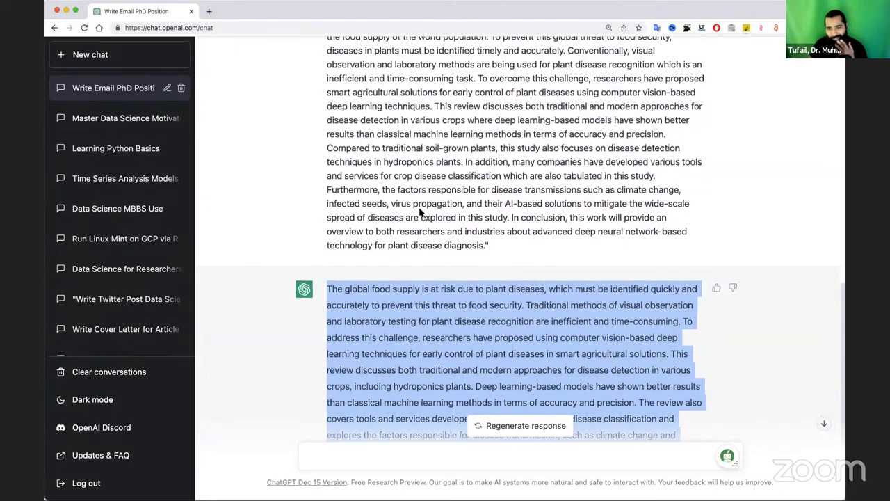
{"action": "scroll", "coordinate": [422, 212], "scroll_direction": "down", "scroll_amount": 3}
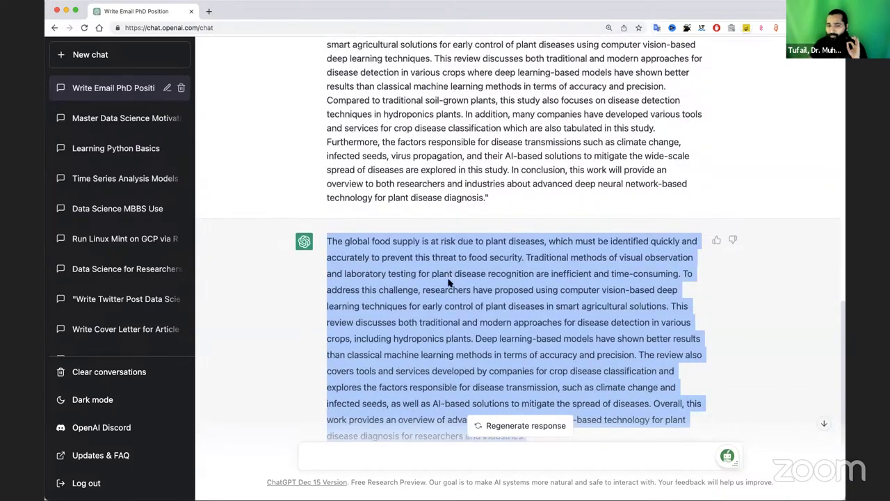
{"action": "left_click", "coordinate": [328, 185]}
{"action": "left_click_drag", "start_coordinate": [327, 184], "coordinate": [557, 183]}
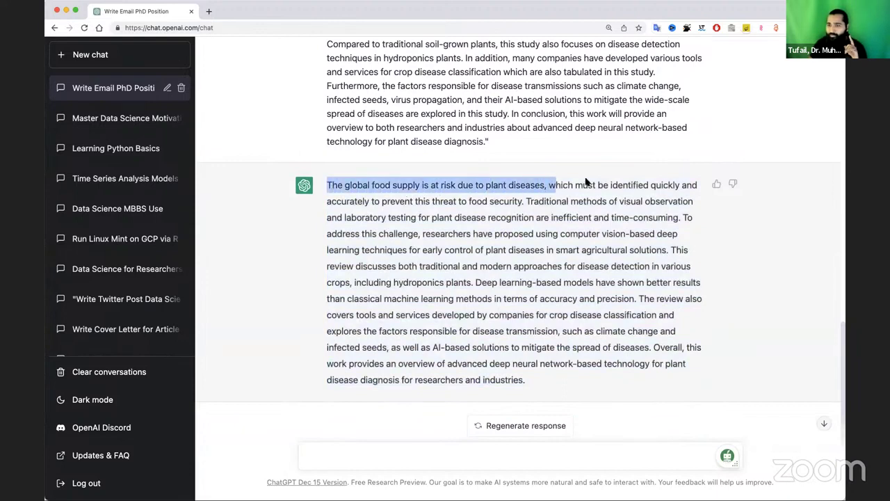
{"action": "left_click", "coordinate": [328, 185]}
{"action": "left_click_drag", "start_coordinate": [327, 185], "coordinate": [547, 185]}
{"action": "left_click_drag", "start_coordinate": [518, 216], "coordinate": [554, 291]}
{"action": "left_click", "coordinate": [639, 297]}
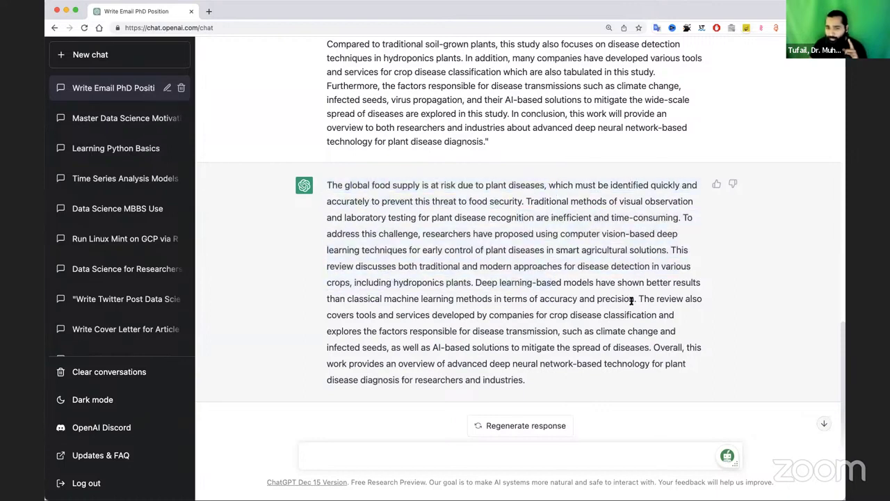
{"action": "left_click_drag", "start_coordinate": [530, 380], "coordinate": [651, 347]}
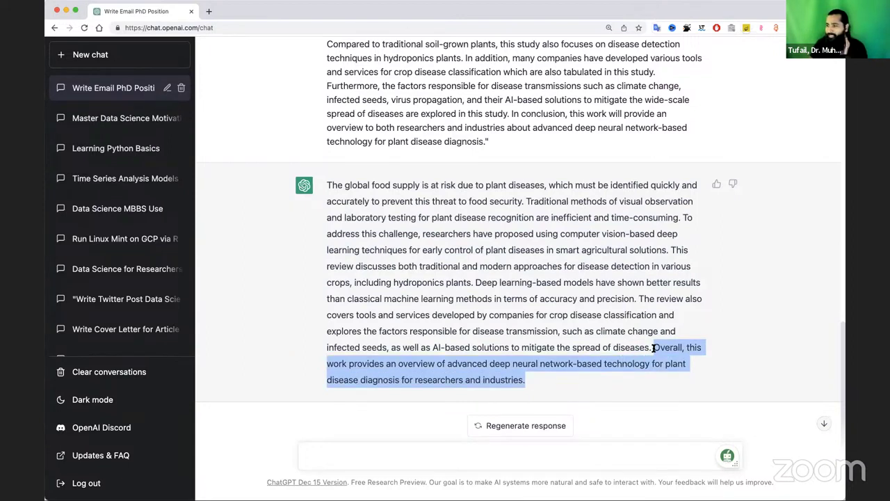
{"action": "scroll", "coordinate": [596, 292], "scroll_direction": "down", "scroll_amount": 1}
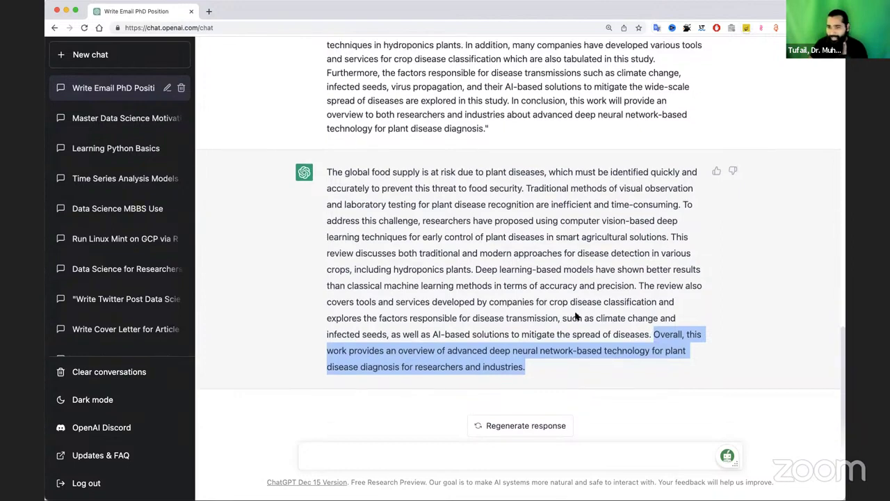
Submit the prompt "TOp 10 Deep learning project to build my portfolio with github links".
{"action": "left_click", "coordinate": [422, 467]}
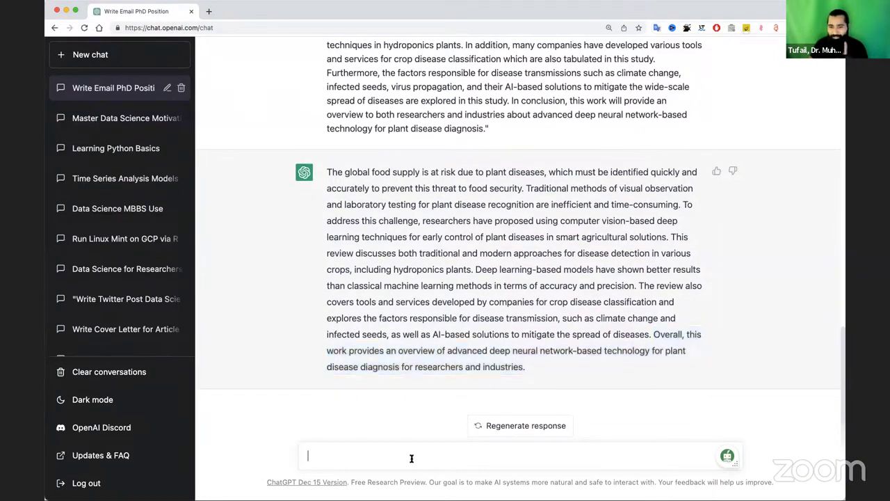
{"action": "type", "text": "TOp 10 Deep learning projhect"}
{"action": "key", "text": "BackSpace"}
{"action": "type", "text": "ect"}
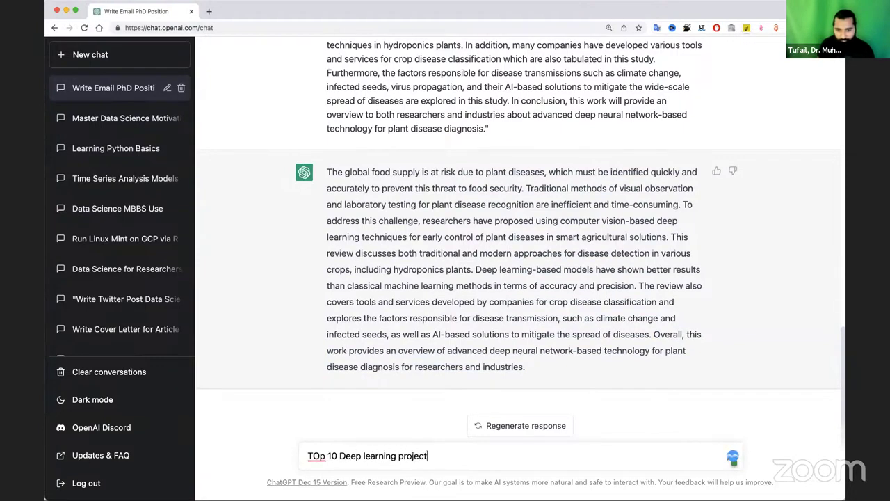
{"action": "type", "text": " to build my portfoli"}
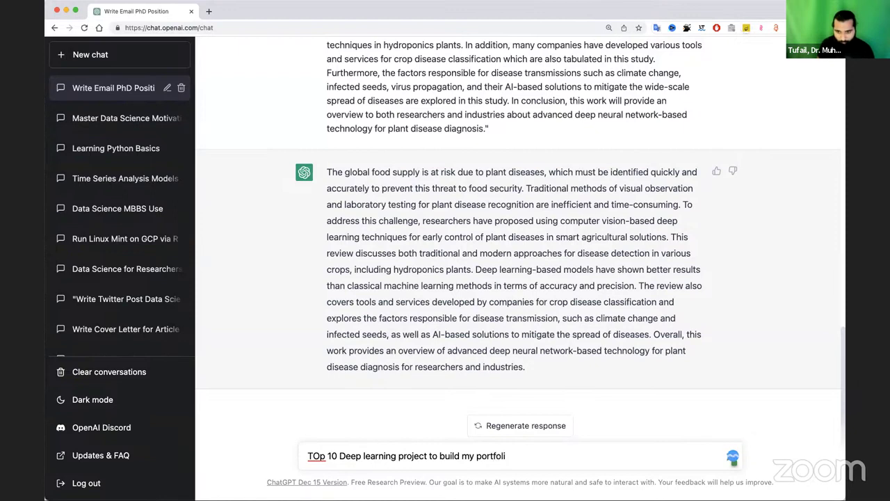
{"action": "type", "text": "o with github links"}
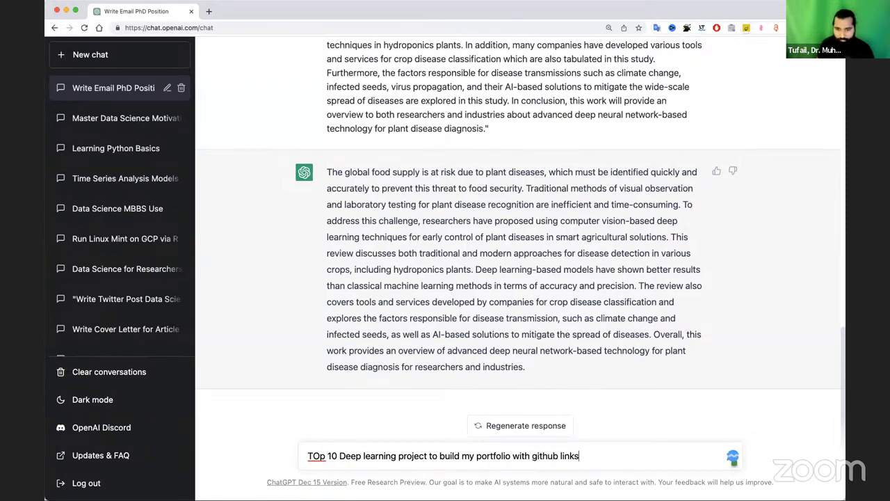
{"action": "key", "text": "Return"}
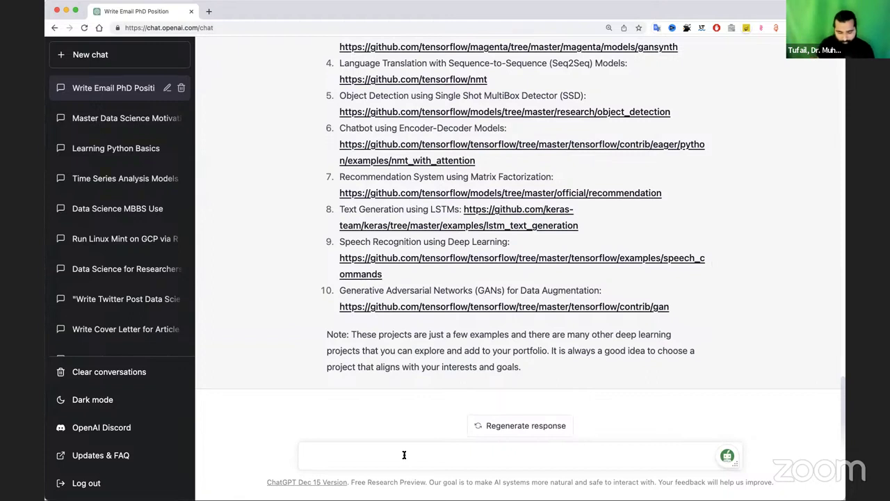
Draft a new prompt reading "Top CVs on data science with examples".
{"action": "type", "text": "TOp CVs"}
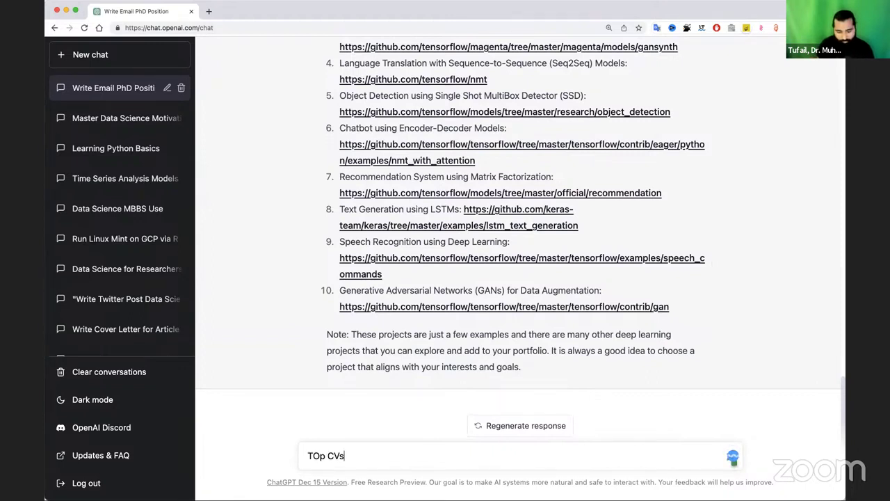
{"action": "type", "text": " on data science with examples"}
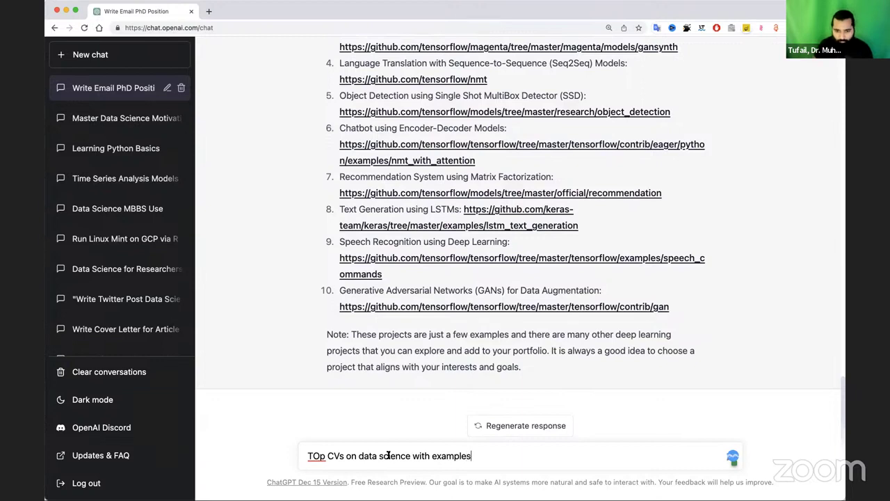
{"action": "left_click", "coordinate": [315, 454]}
{"action": "double_click", "coordinate": [316, 453]}
{"action": "type", "text": "Top"}
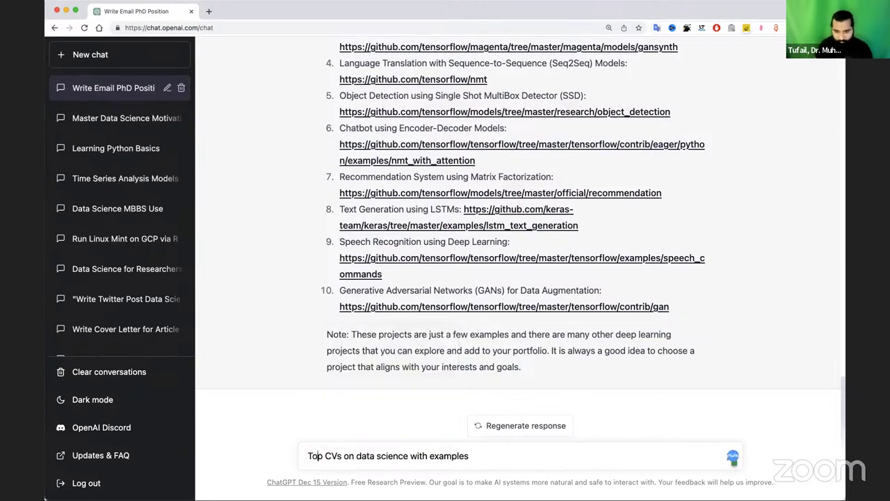
Reword the drafted prompt as "Teach me how to make Top CV in data science with examples" and submit it.
{"action": "type", "text": "Teach me how "}
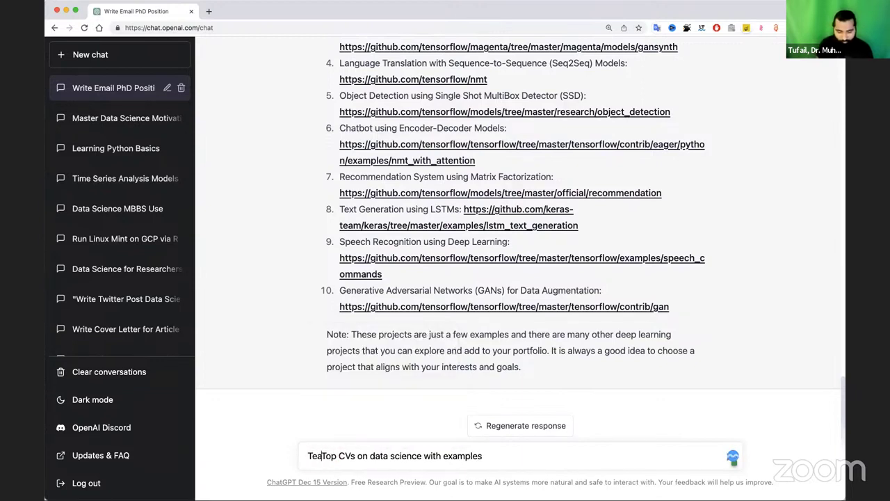
{"action": "type", "text": "to make"}
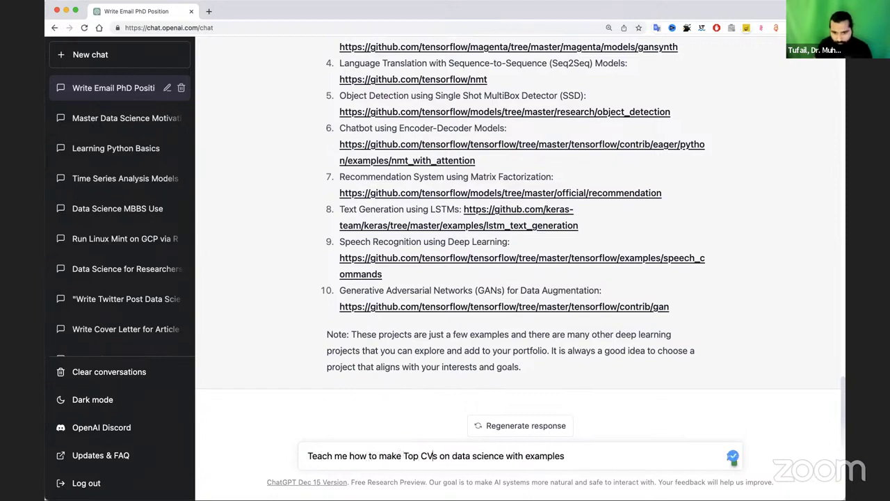
{"action": "key", "text": "BackSpace"}
{"action": "double_click", "coordinate": [437, 455]}
{"action": "type", "text": "in"}
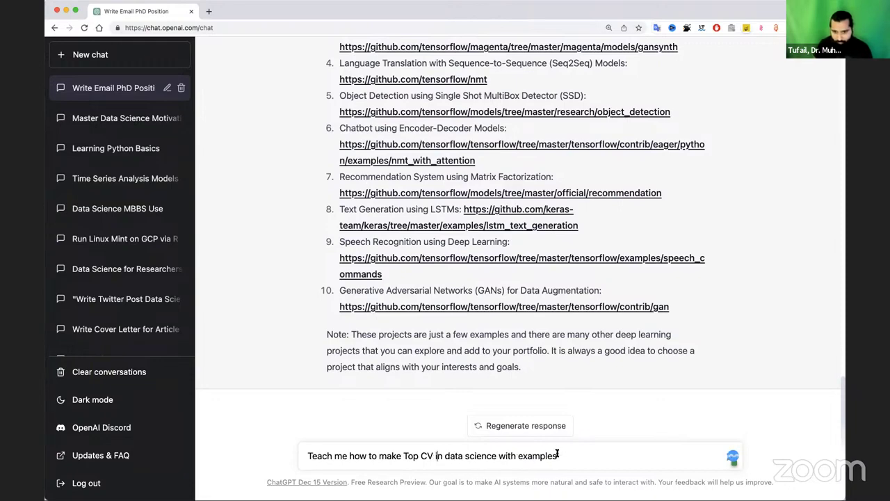
{"action": "key", "text": "Return"}
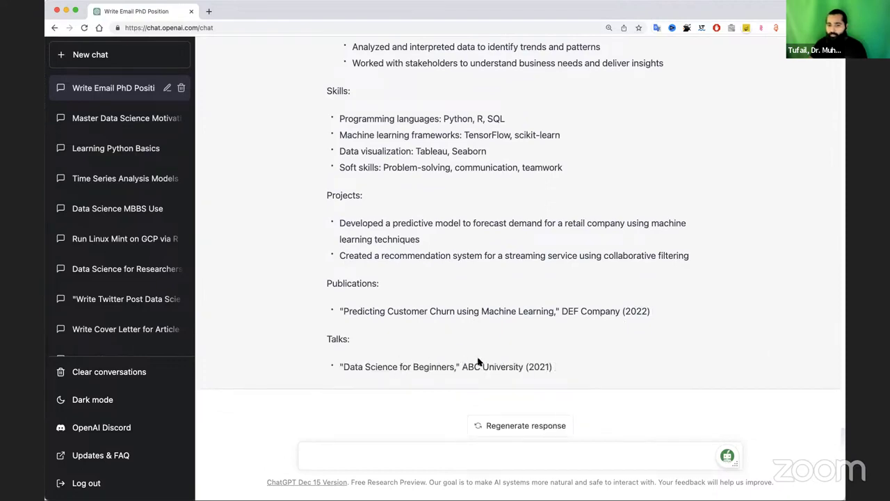
Review the generated sample CV, and submit the prompt "Top-7 books to learn data science for beginners with pdf links".
{"action": "scroll", "coordinate": [420, 268], "scroll_direction": "up", "scroll_amount": 10}
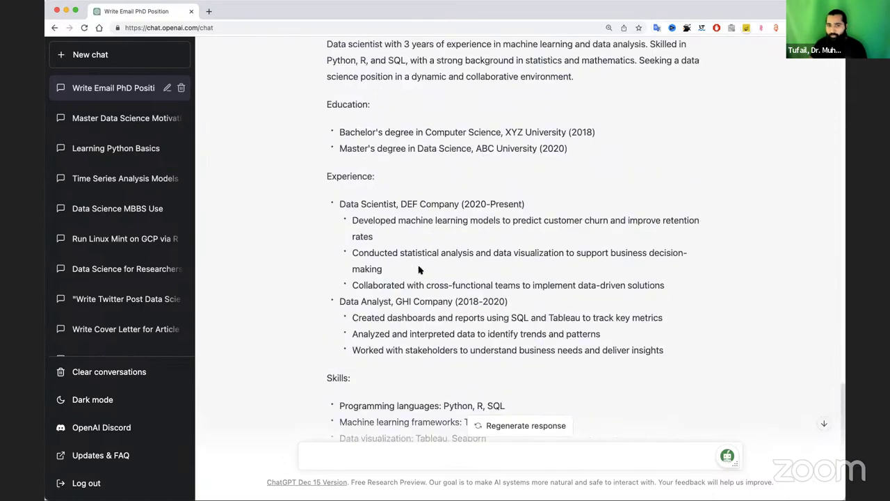
{"action": "scroll", "coordinate": [420, 269], "scroll_direction": "up", "scroll_amount": 10}
{"action": "scroll", "coordinate": [431, 355], "scroll_direction": "down", "scroll_amount": 15}
{"action": "scroll", "coordinate": [373, 339], "scroll_direction": "down", "scroll_amount": 8}
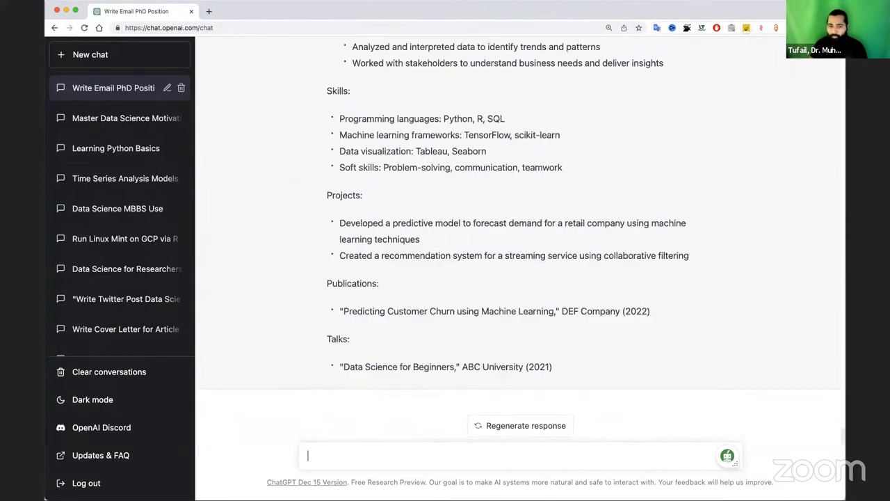
{"action": "left_click", "coordinate": [387, 454]}
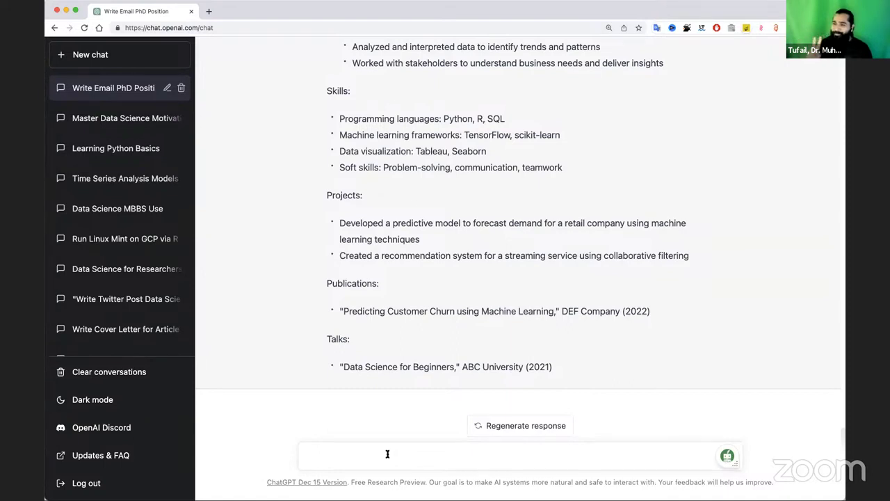
{"action": "type", "text": "To"}
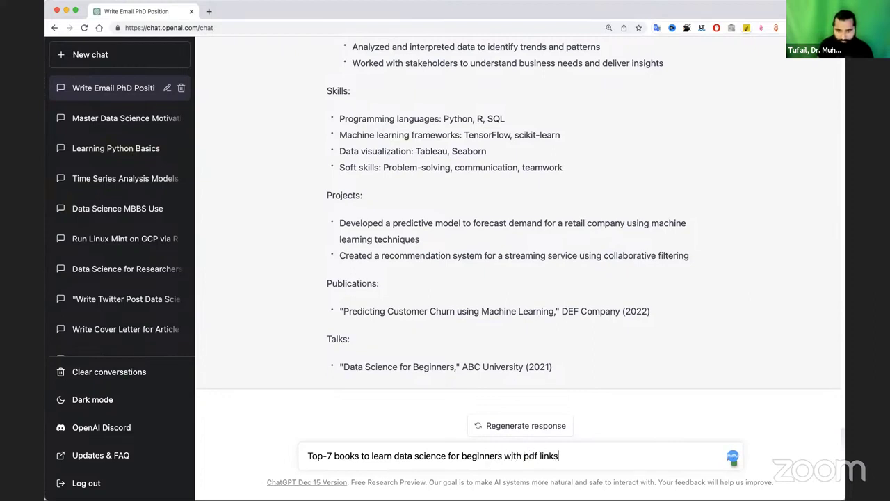
{"action": "key", "text": "Return"}
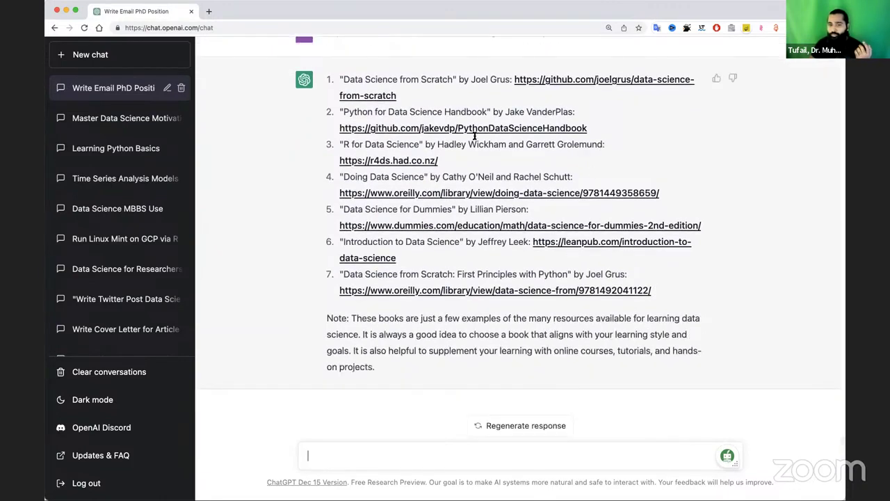
Copy the submitted prompt about the top 7 data science books into the message box as a new prompt.
{"action": "scroll", "coordinate": [445, 139], "scroll_direction": "up", "scroll_amount": 2}
{"action": "left_click_drag", "start_coordinate": [328, 80], "coordinate": [573, 84]}
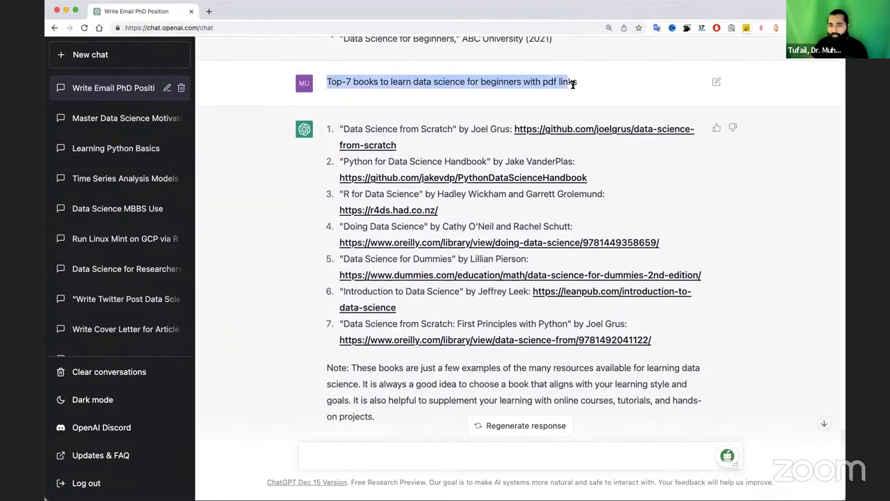
{"action": "left_click", "coordinate": [440, 448]}
{"action": "type", "text": "Top-7 books to learn data science for beginners with pdf links"}
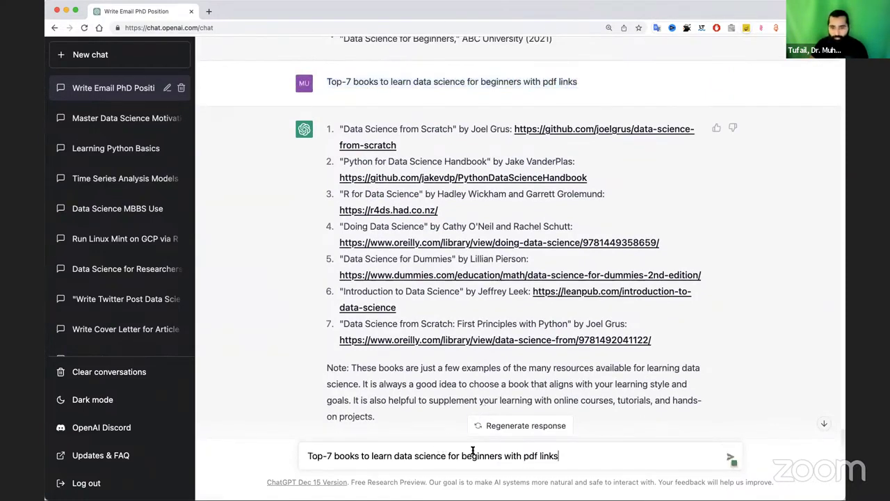
Replace "data science" with "Deep learning" in the copied books prompt and submit it.
{"action": "left_click_drag", "start_coordinate": [393, 456], "coordinate": [447, 455]}
{"action": "type", "text": "Deep elarning"}
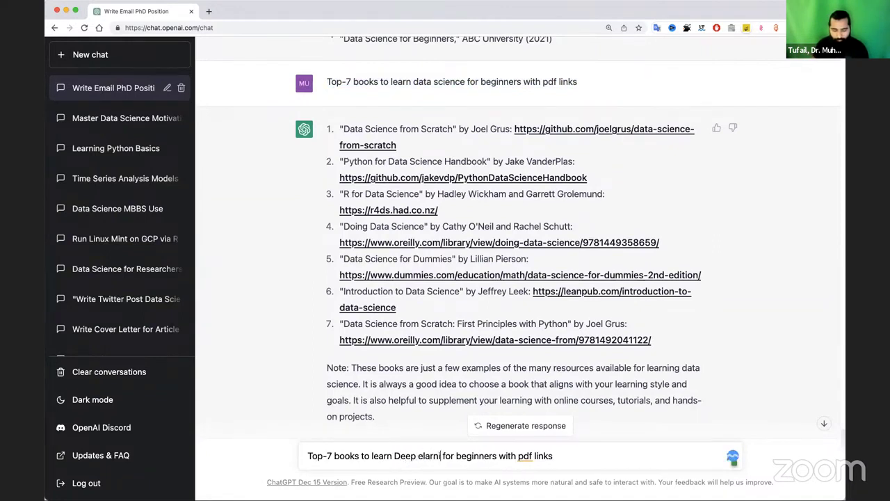
{"action": "left_click", "coordinate": [429, 455]}
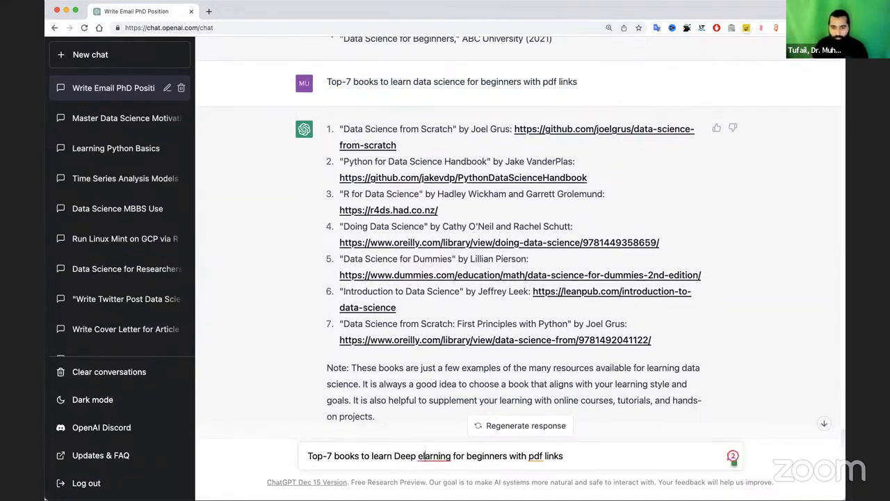
{"action": "key", "text": "BackSpace"}
{"action": "key", "text": "BackSpace"}
{"action": "type", "text": "le"}
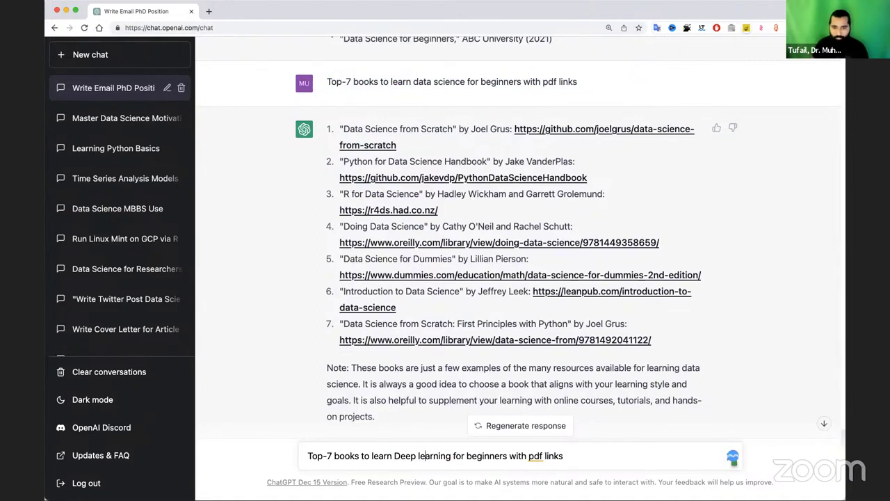
{"action": "key", "text": "Return"}
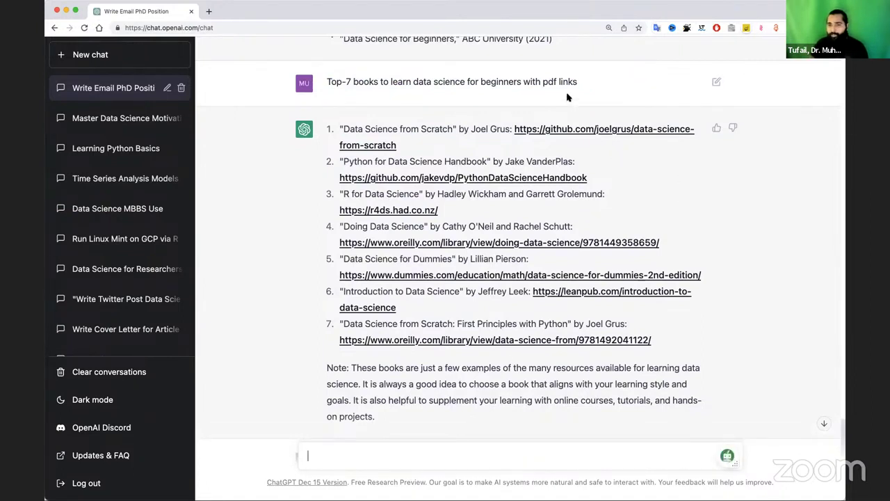